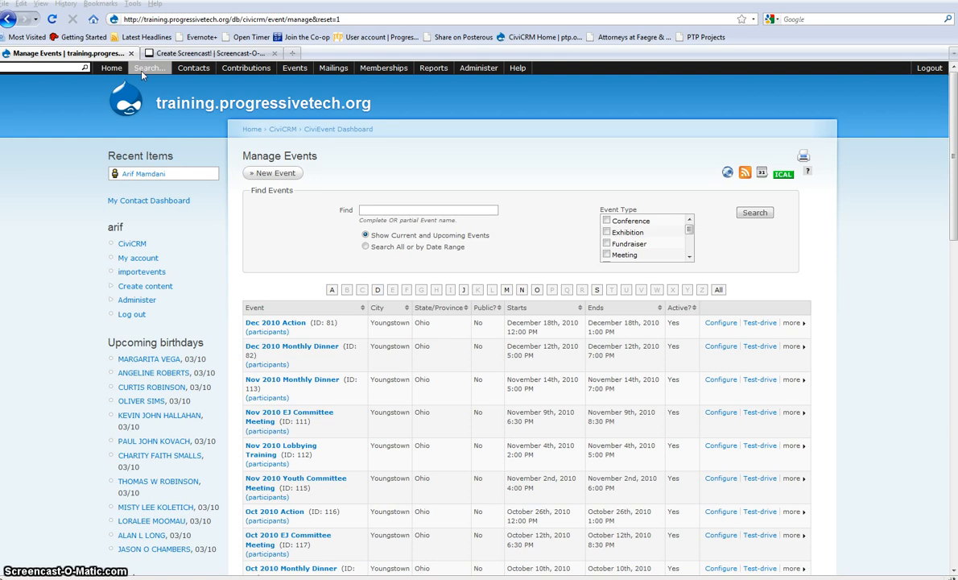
# - Find all contacts that belong to the group All Members in zip 44502
pyautogui.click(147, 68)
pyautogui.click(149, 80)
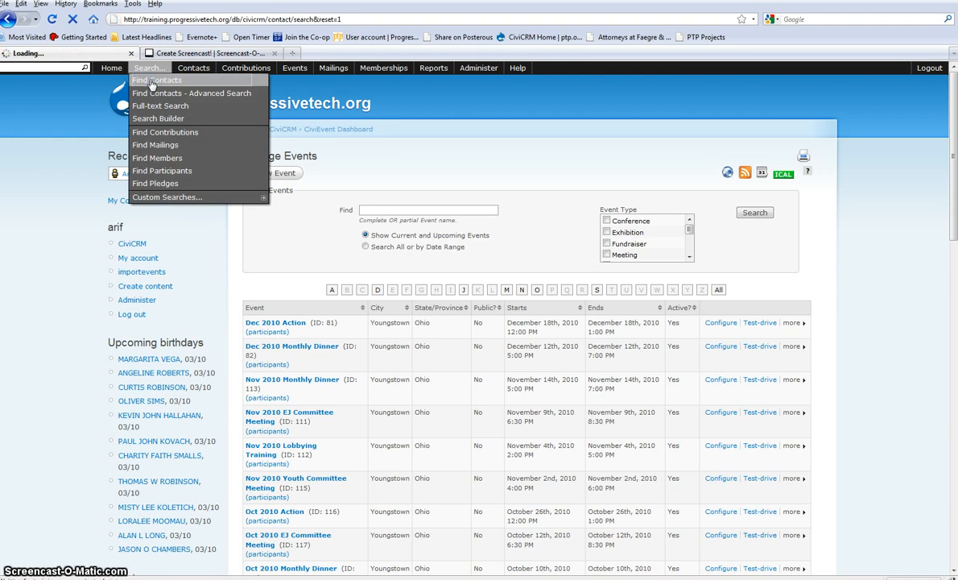
pyautogui.click(556, 186)
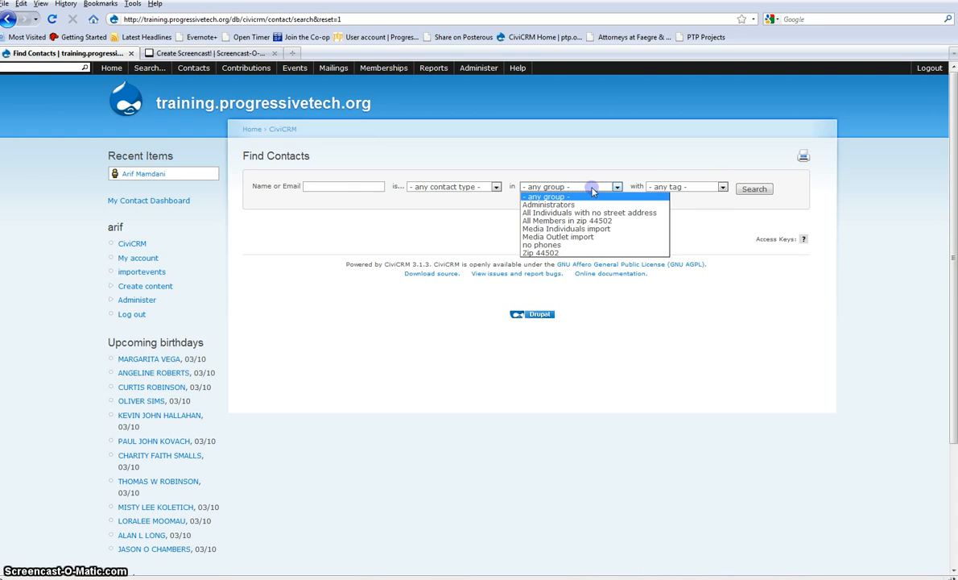
pyautogui.click(598, 220)
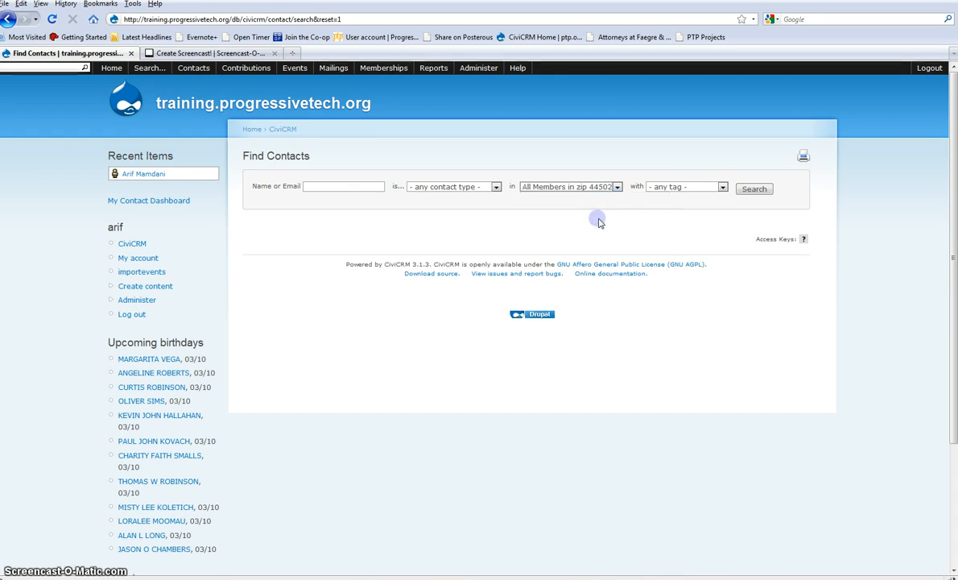
pyautogui.click(760, 192)
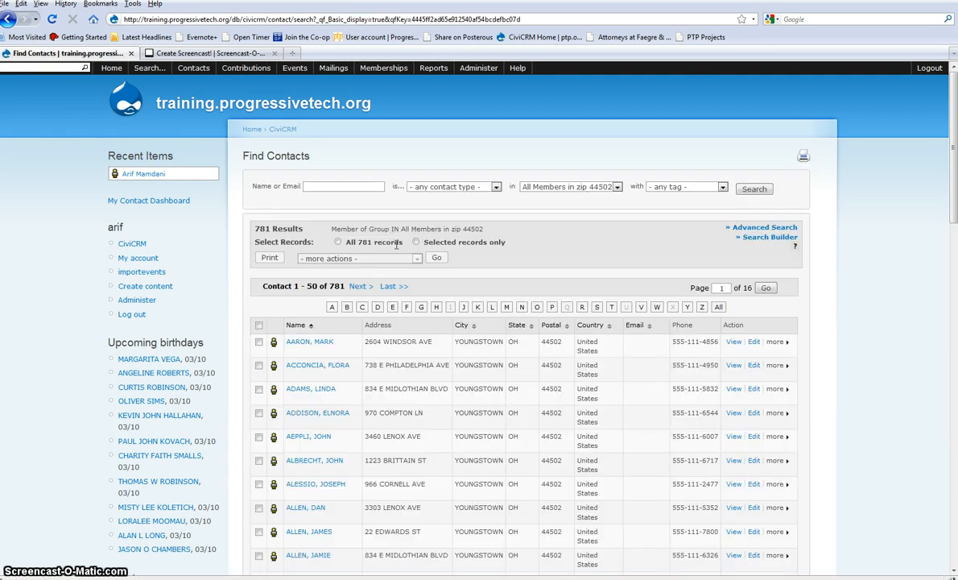
# - Start the Export Contacts action for all records in the search results
pyautogui.click(339, 242)
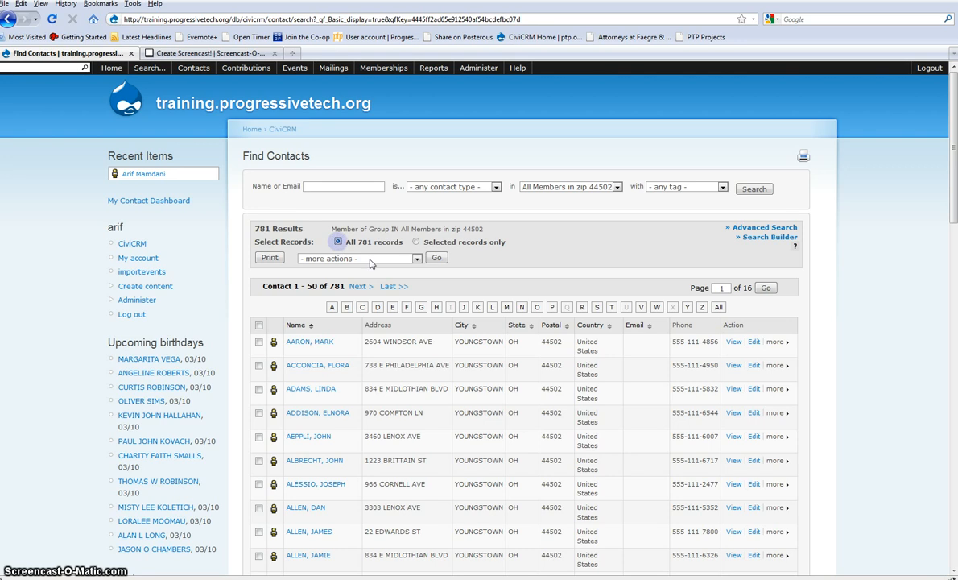
pyautogui.click(400, 259)
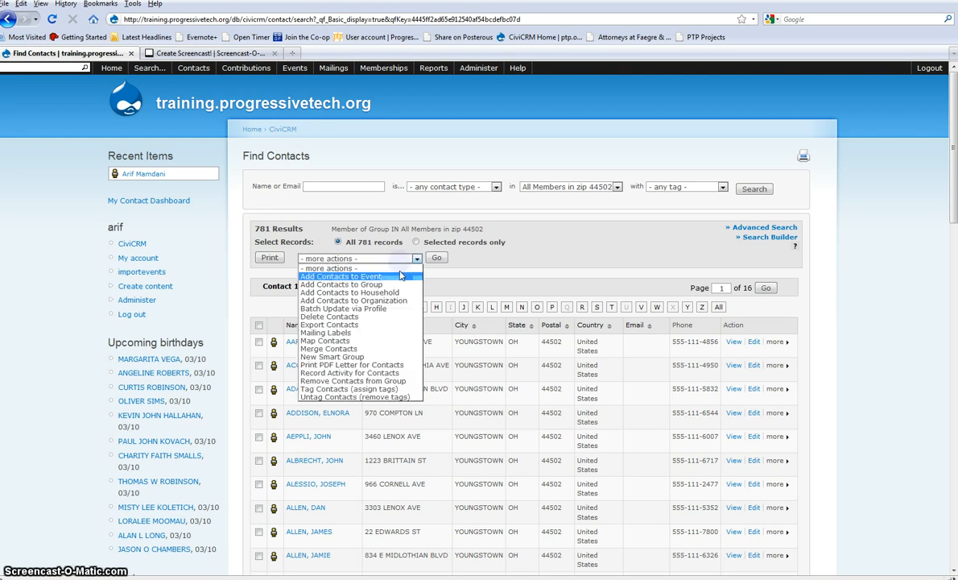
pyautogui.click(385, 324)
pyautogui.click(436, 258)
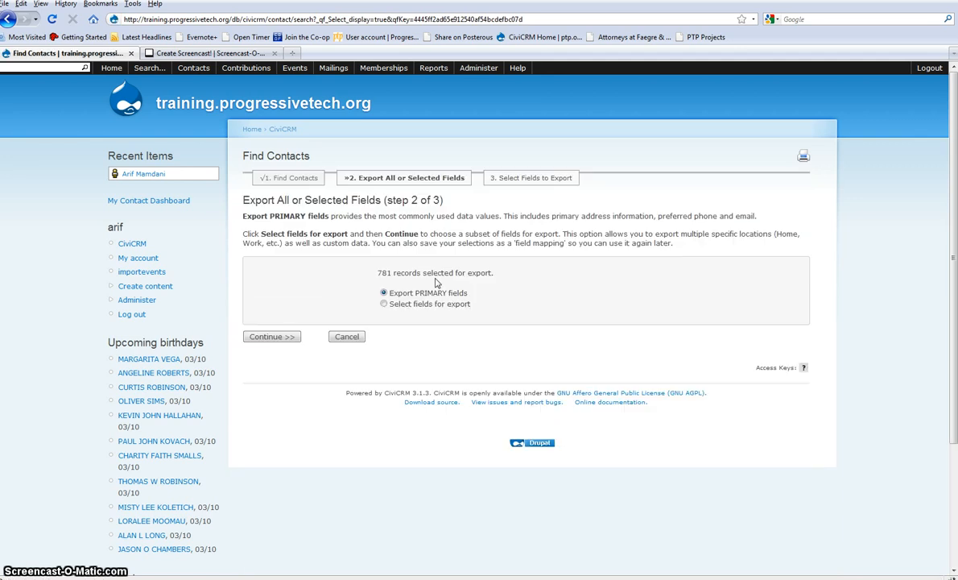
# - Choose to select the fields for export, using the saved field mapping Geo code export
pyautogui.click(383, 305)
pyautogui.click(410, 321)
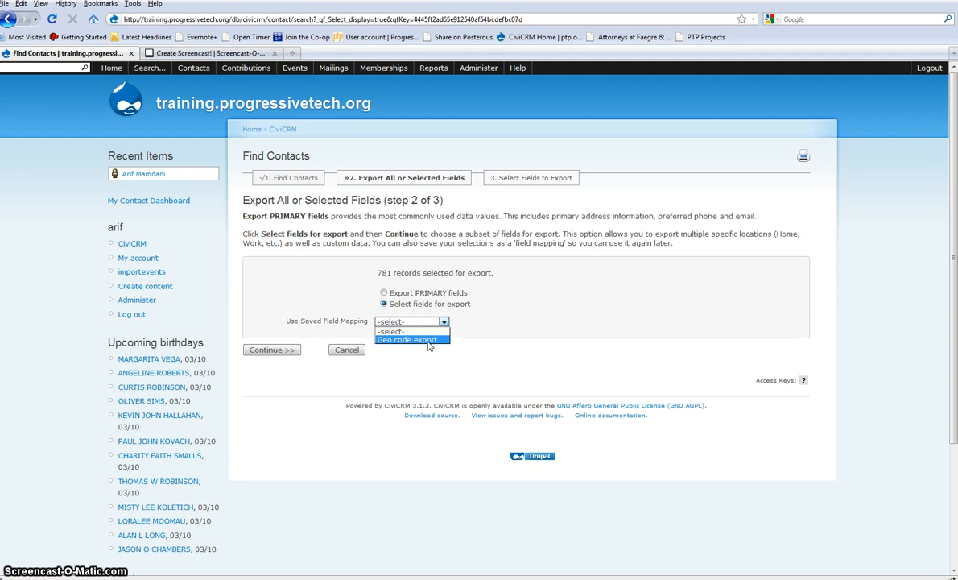
pyautogui.click(419, 338)
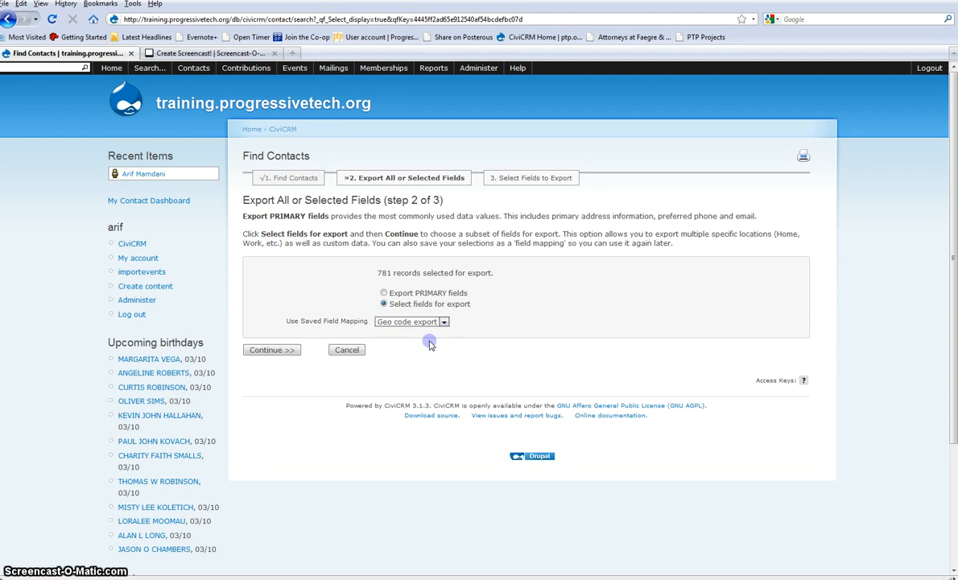
pyautogui.click(280, 352)
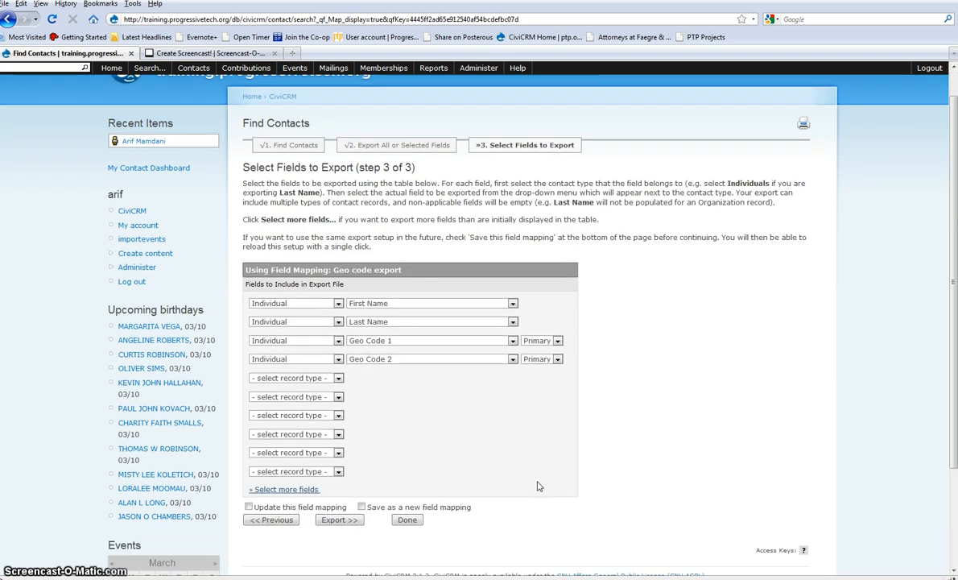
# - Export the contacts with the mapped fields, save CiviCRM_Contact_Search.csv, and dismiss the download list
pyautogui.scroll(-1, 535, 487)
pyautogui.scroll(-2, 539, 486)
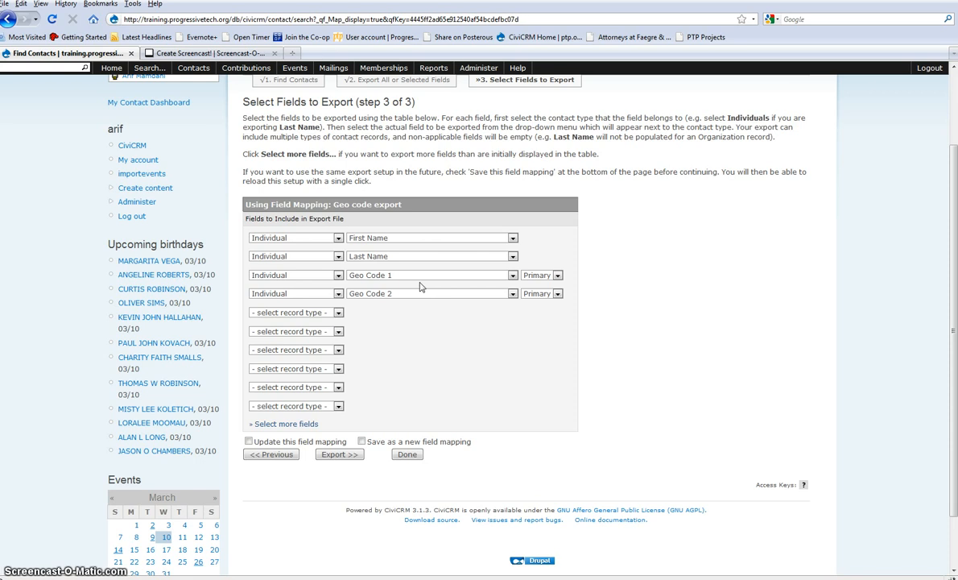
pyautogui.click(337, 455)
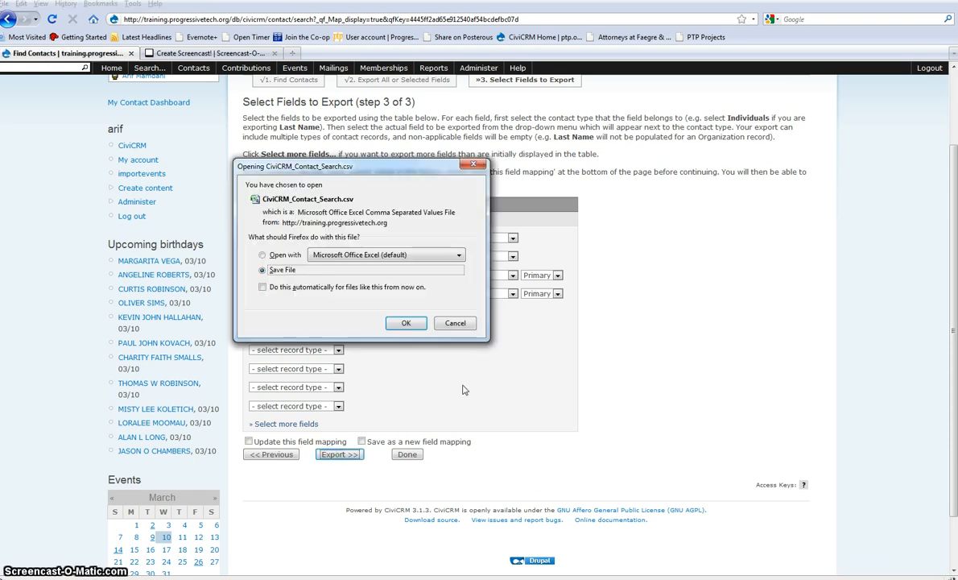
pyautogui.click(406, 323)
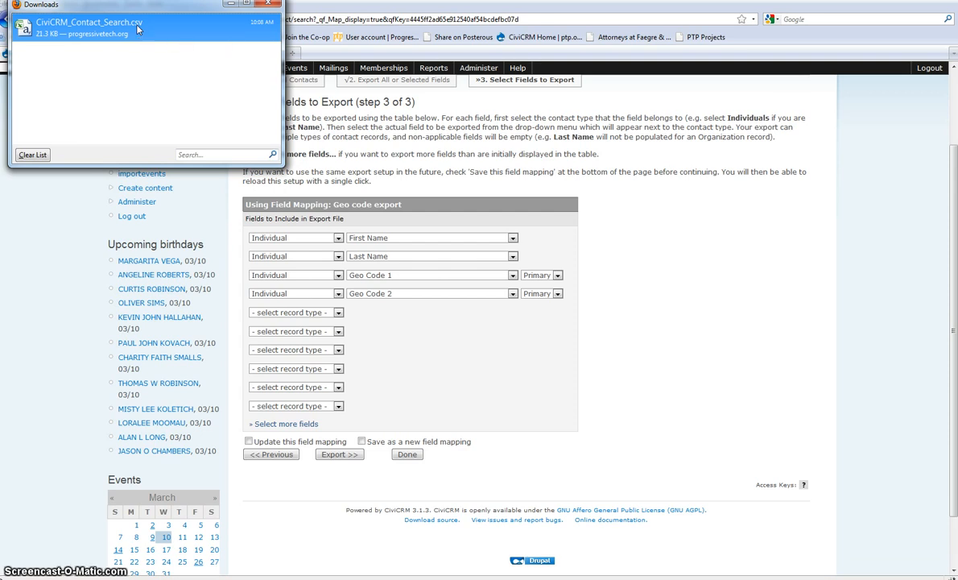
pyautogui.click(268, 4)
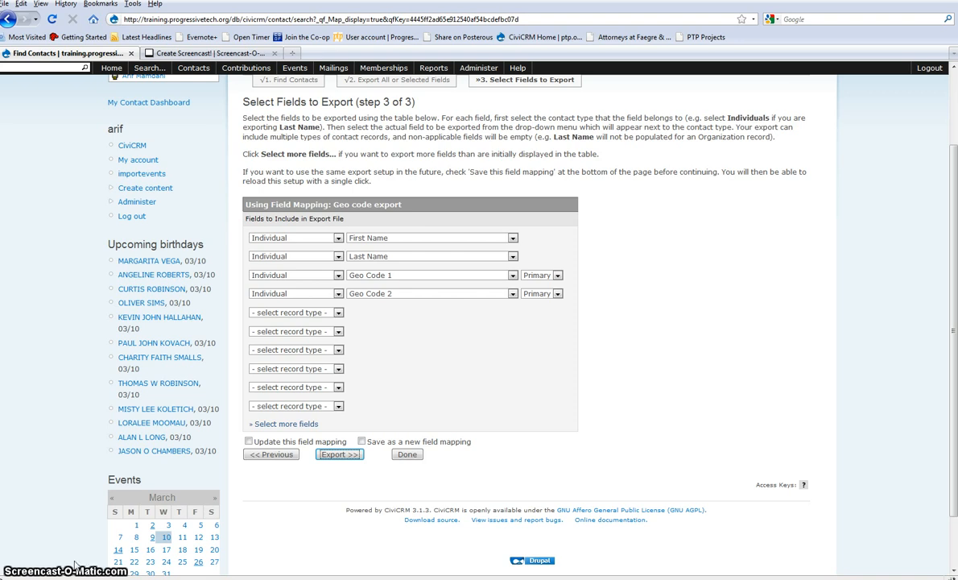
# - Launch the csv2kml application from the csv2kml folder inside Downloads
pyautogui.press('super')
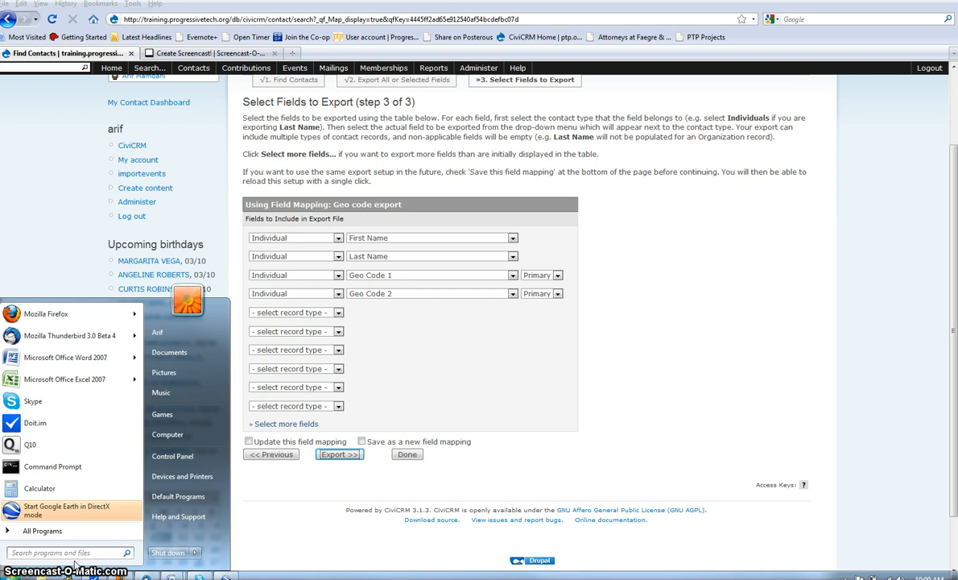
pyautogui.press('Up')
pyautogui.press('Return')
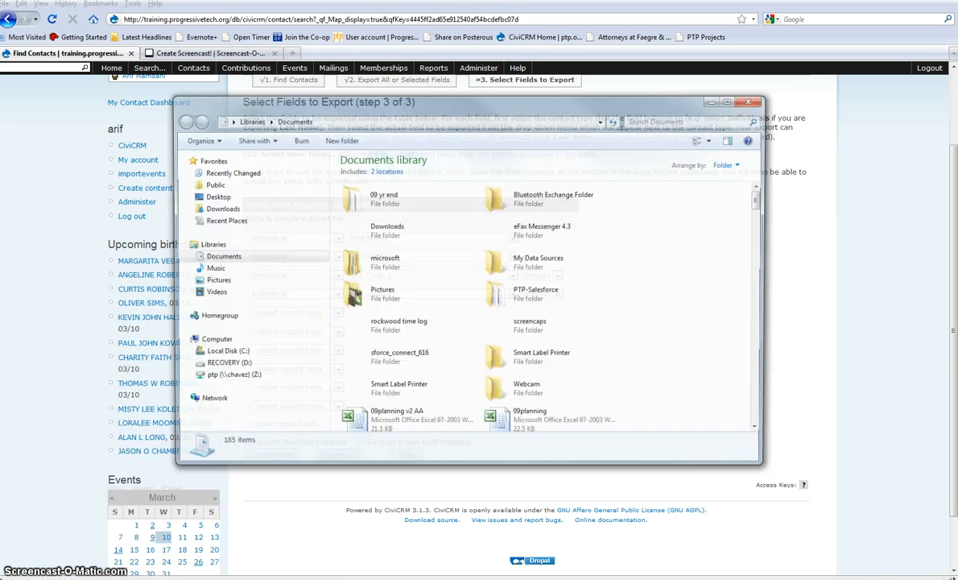
pyautogui.click(249, 208)
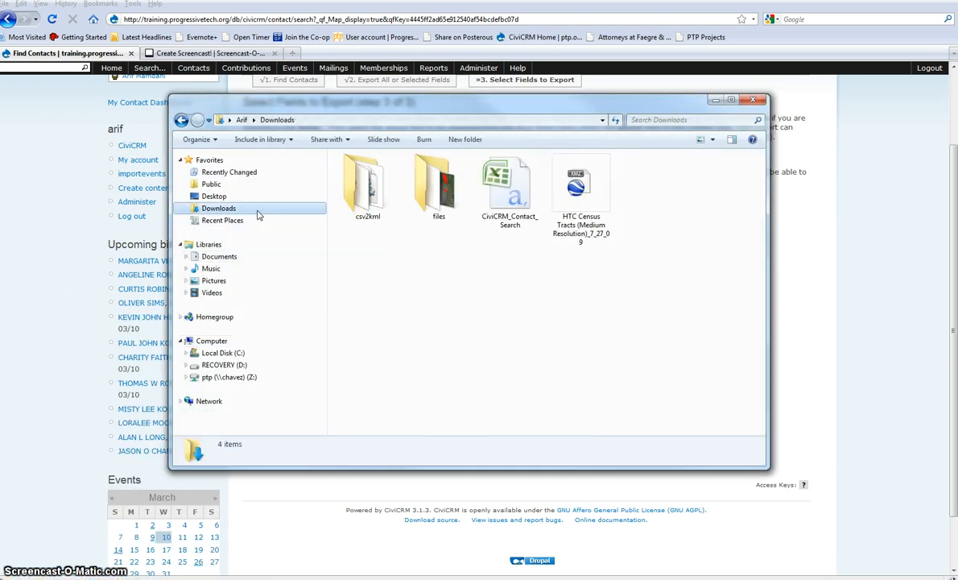
pyautogui.doubleClick(367, 206)
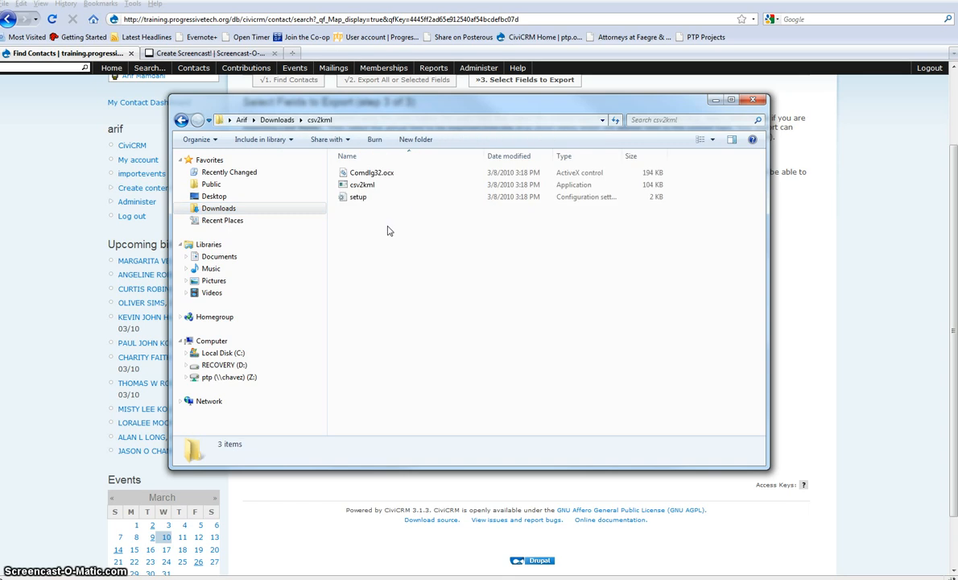
pyautogui.click(355, 185)
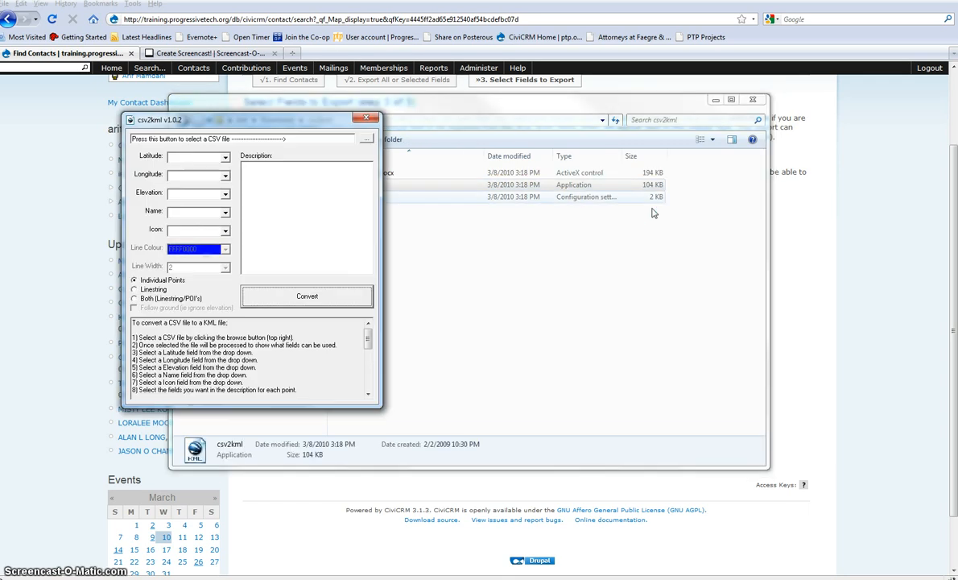
# - Load the CiviCRM_Contact_Search CSV file from the Downloads folder into the converter
pyautogui.click(367, 138)
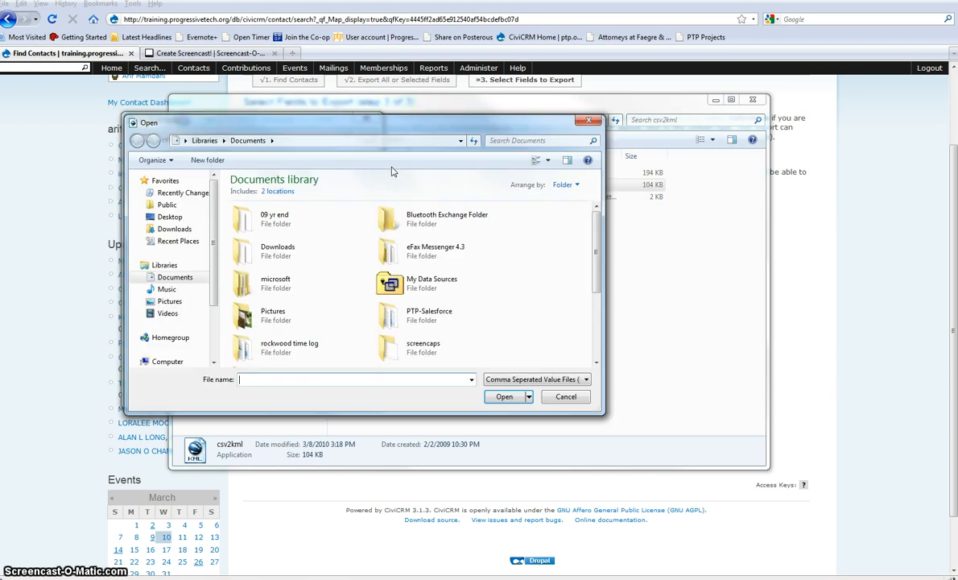
pyautogui.click(174, 228)
pyautogui.click(372, 223)
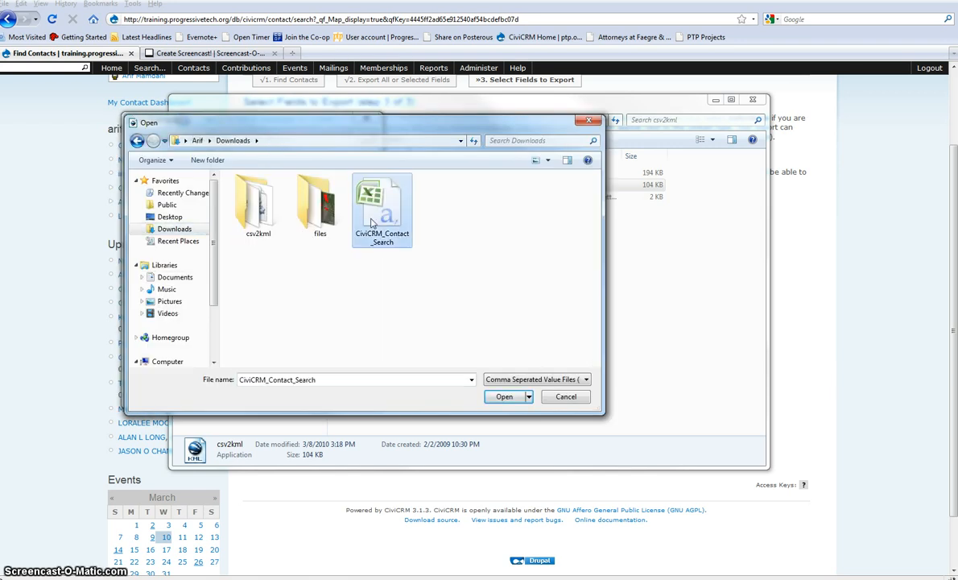
pyautogui.doubleClick(372, 223)
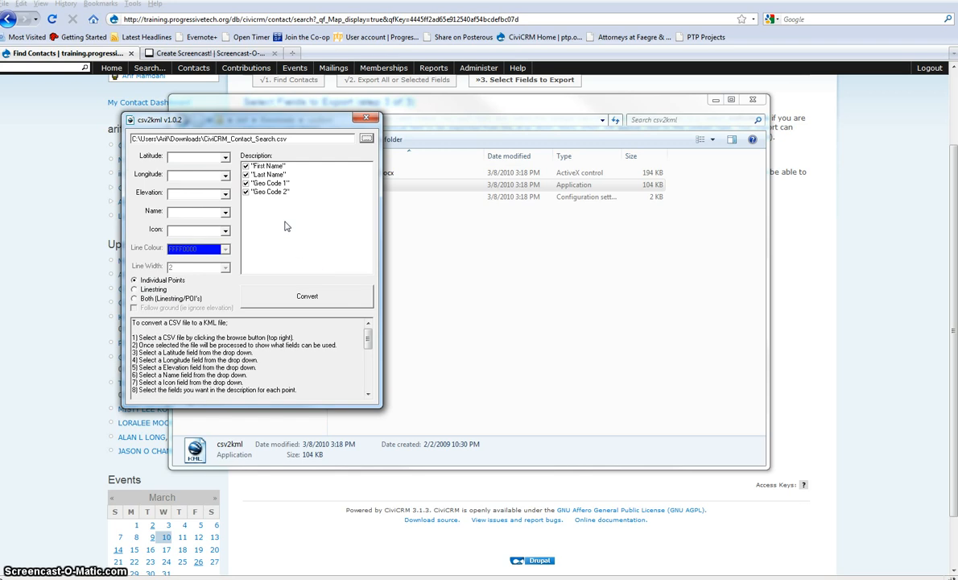
# - Map latitude to Geo Code 1, longitude to Geo Code 2 and name to First Name
pyautogui.click(226, 157)
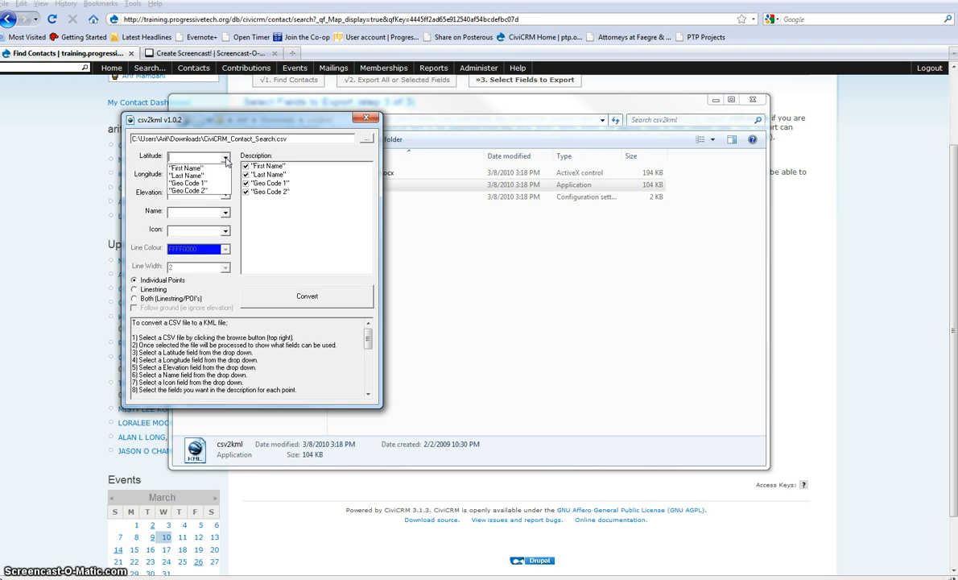
pyautogui.click(215, 183)
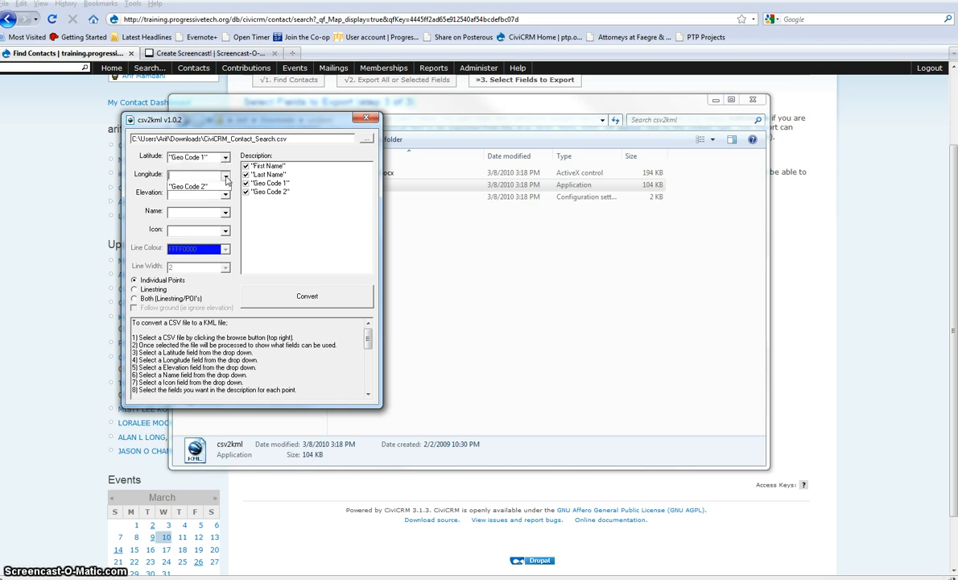
pyautogui.click(226, 175)
pyautogui.click(218, 210)
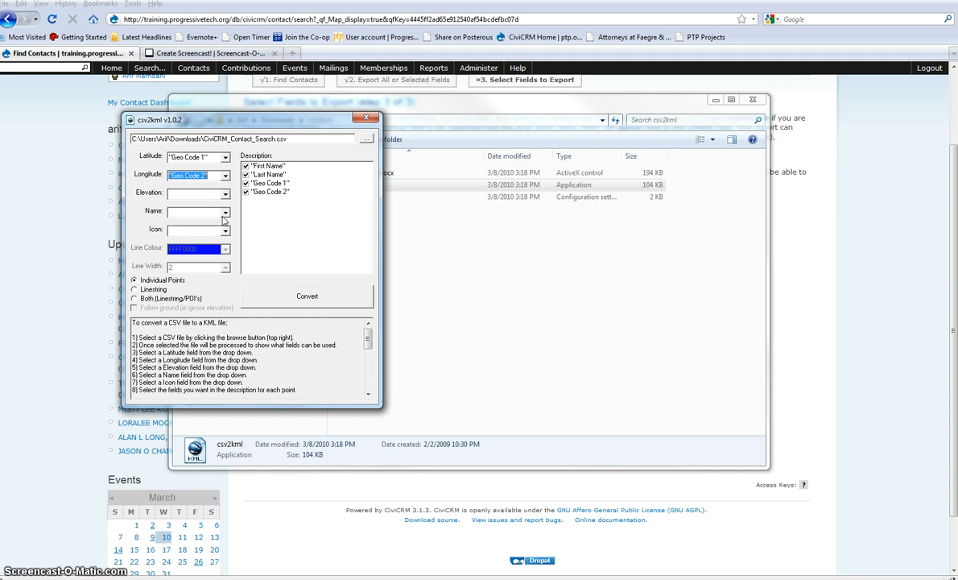
pyautogui.click(225, 213)
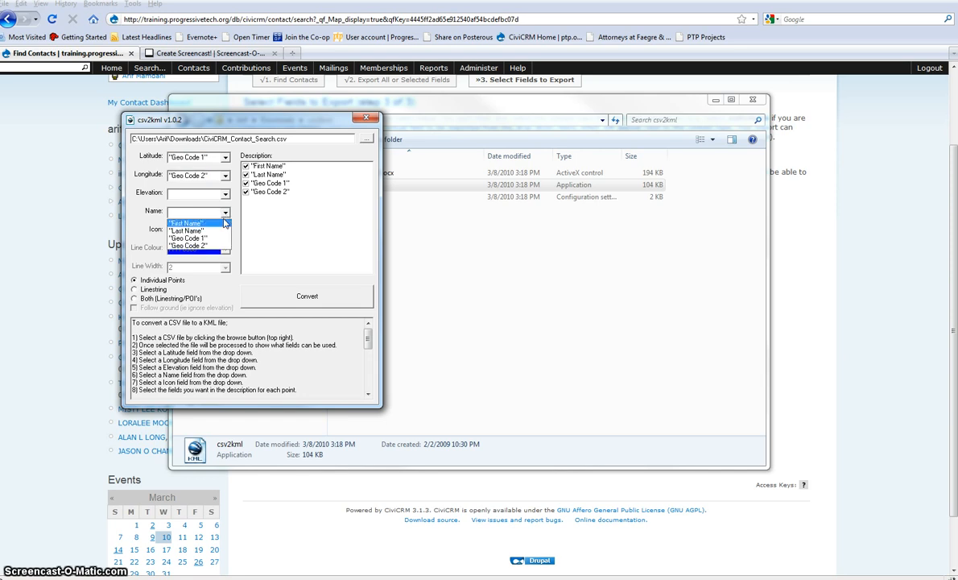
pyautogui.click(224, 223)
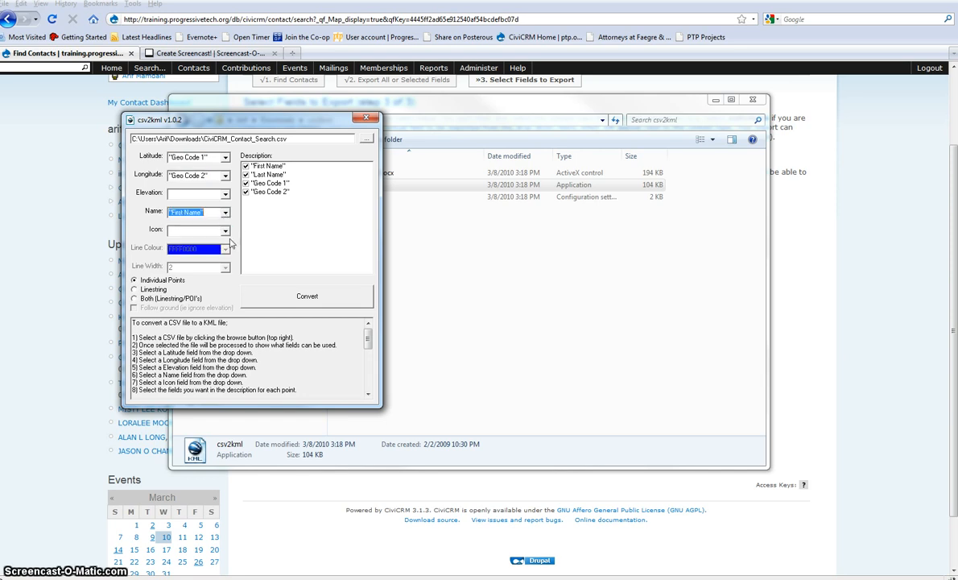
# - Convert the CSV file to KML as individual points and close the converter
pyautogui.click(275, 296)
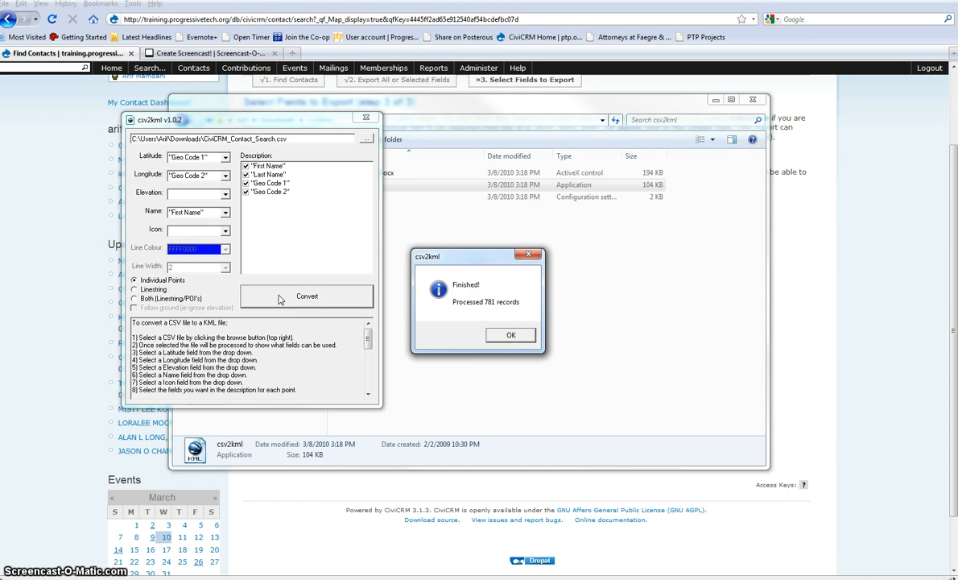
pyautogui.click(493, 335)
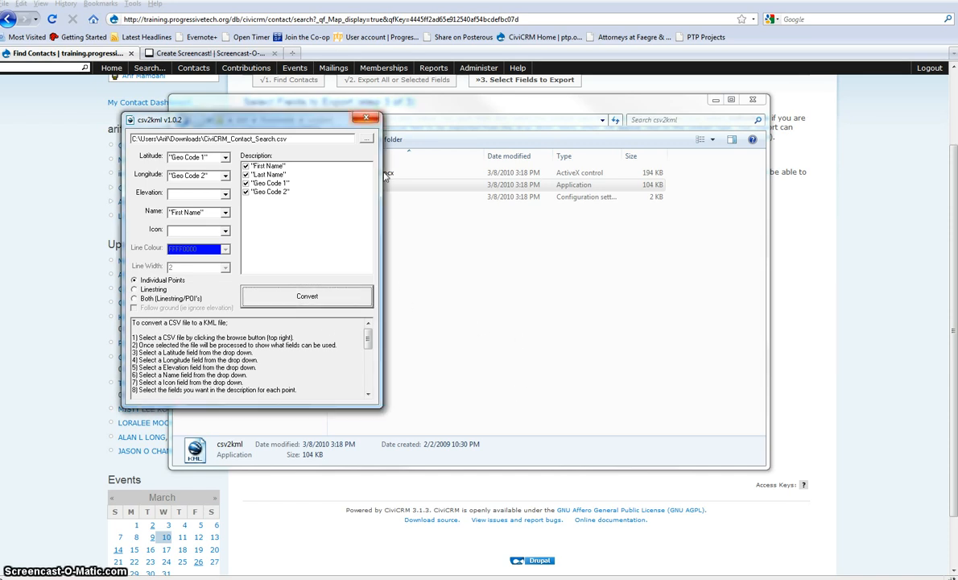
pyautogui.click(367, 119)
pyautogui.click(371, 225)
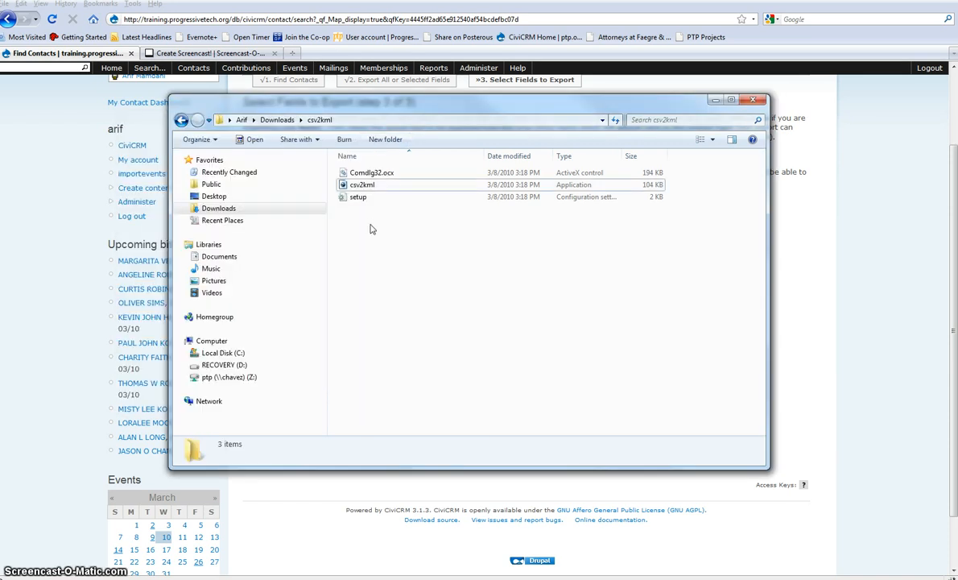
# - Return to the Downloads folder and select the converted civicrm_contact_search KML file
pyautogui.click(185, 123)
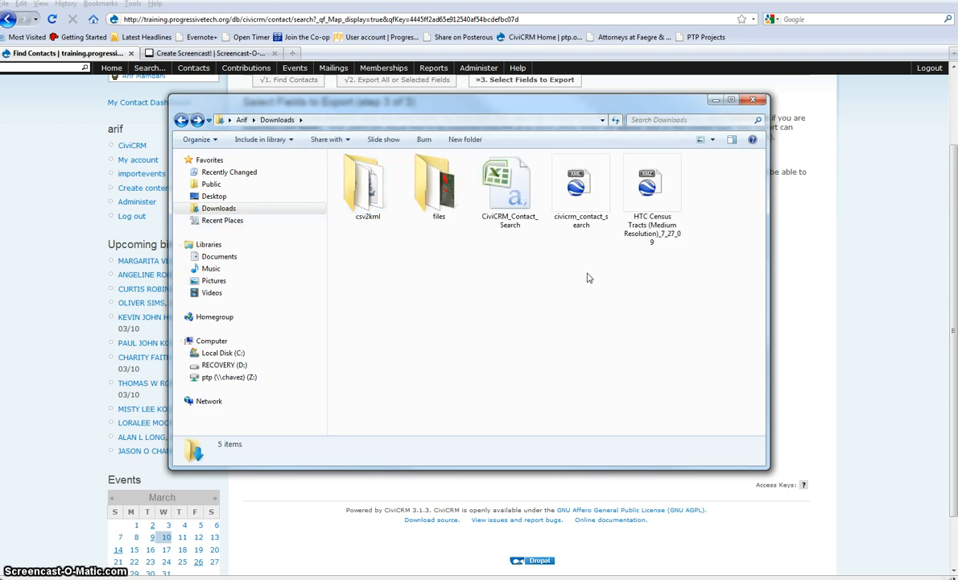
pyautogui.click(552, 202)
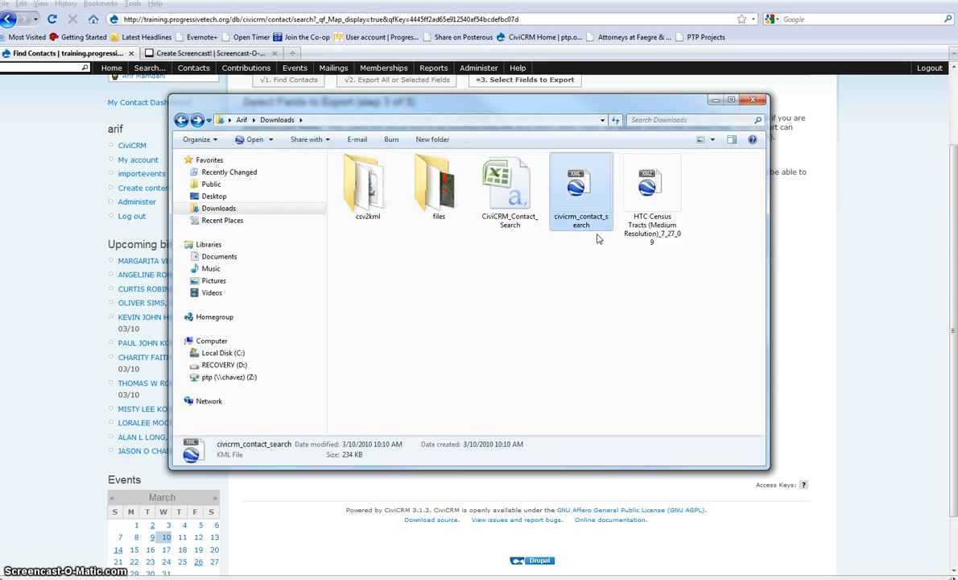
pyautogui.click(486, 223)
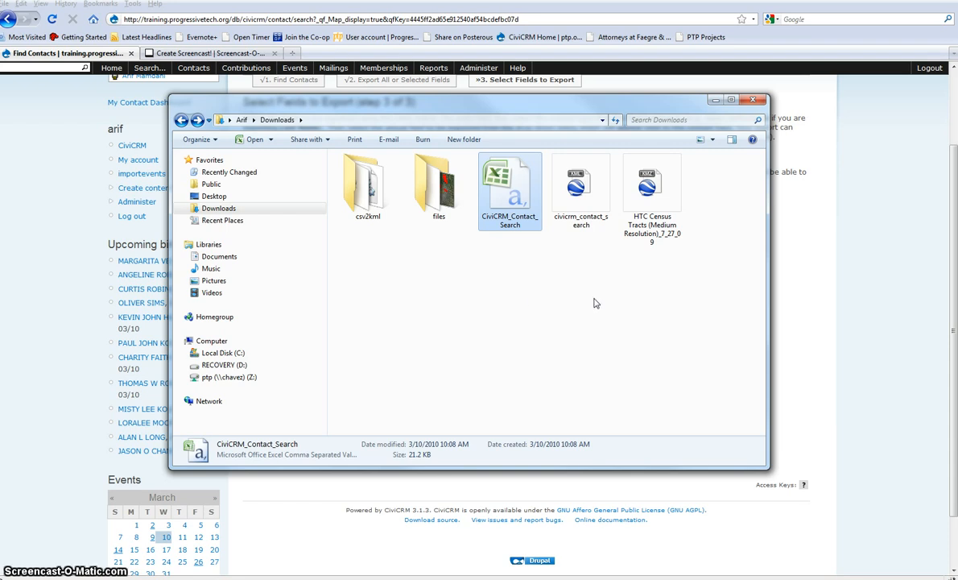
pyautogui.click(650, 227)
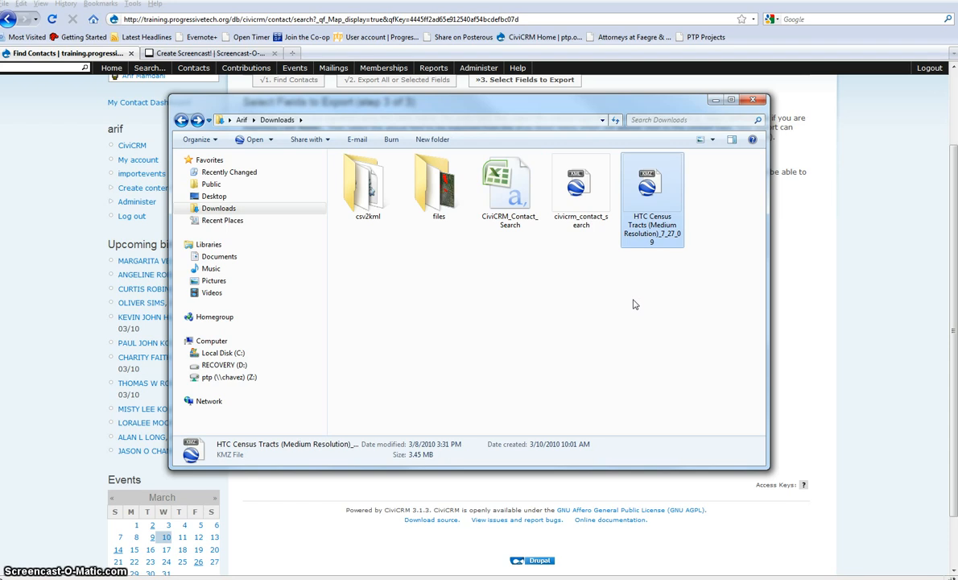
pyautogui.click(578, 201)
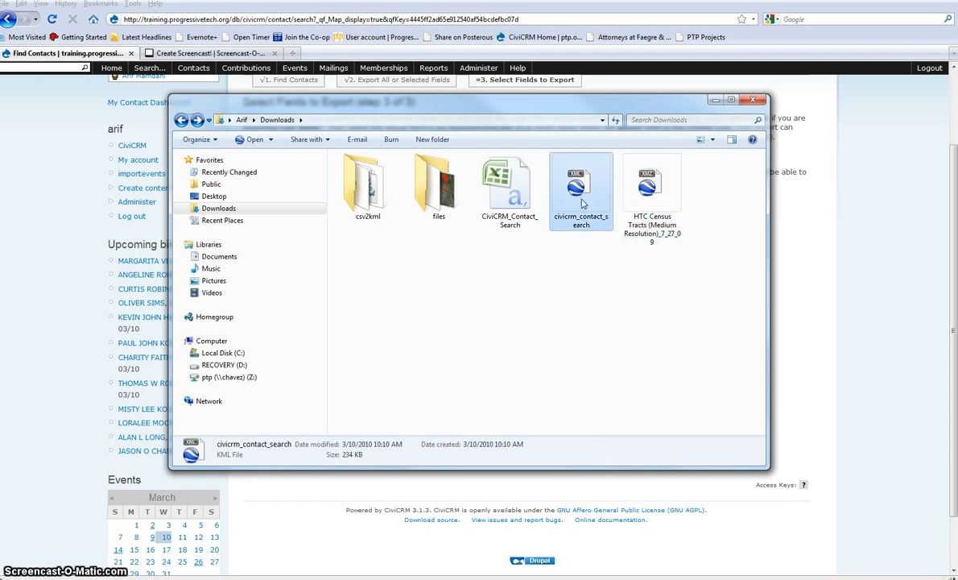
# - Switch to Google Earth and open the civicrm_contact_search KML file from the Downloads folder
pyautogui.click(649, 228)
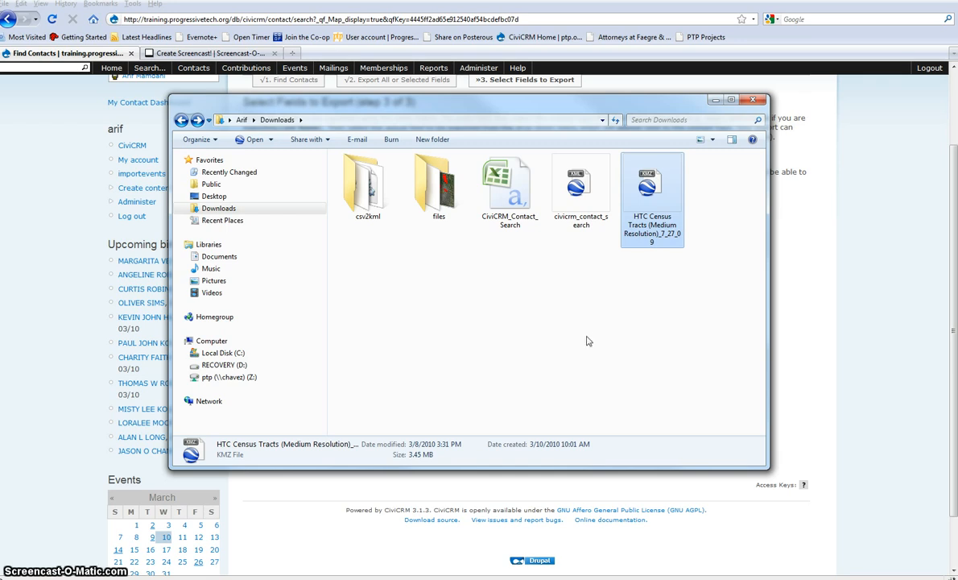
pyautogui.hotkey('alt', 'Tab')
pyautogui.click(311, 326)
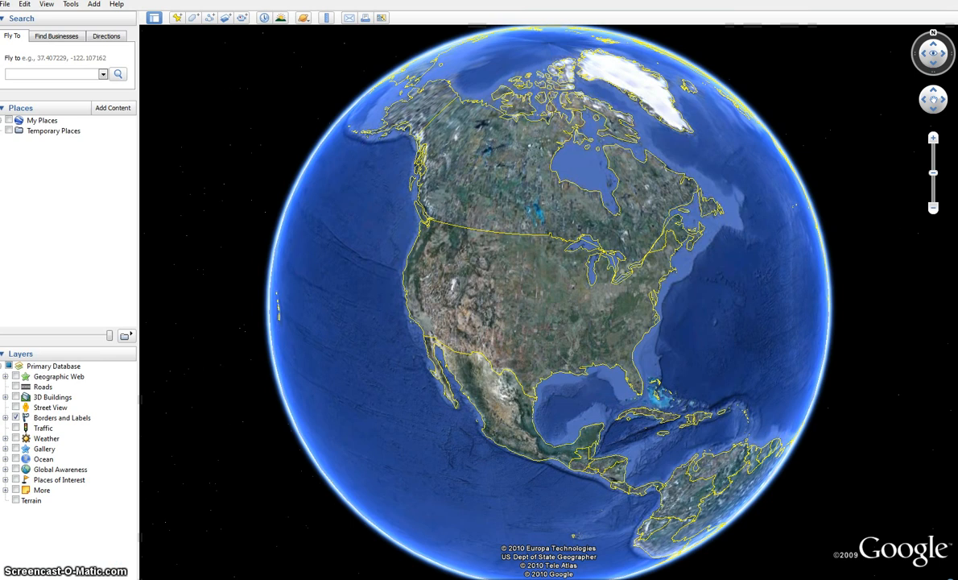
pyautogui.click(5, 5)
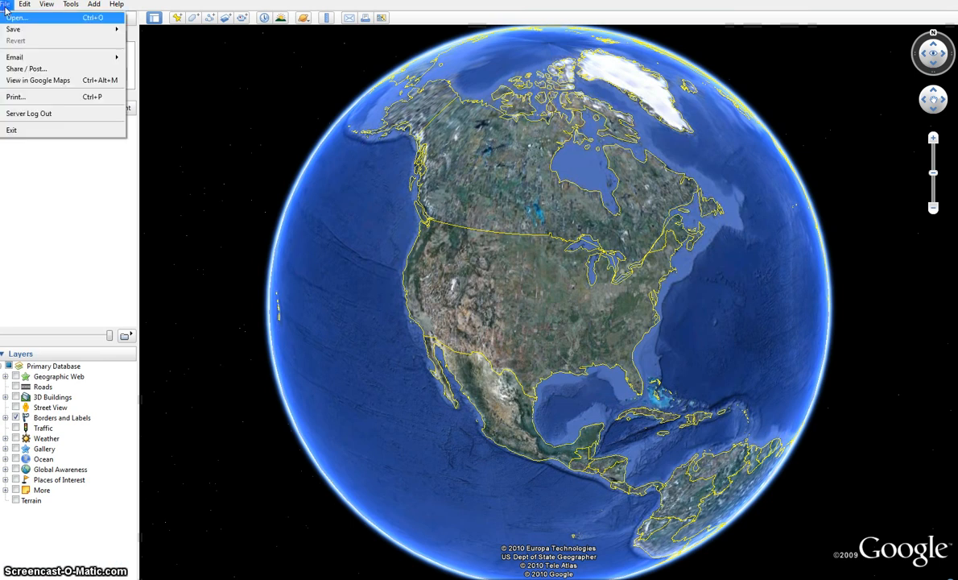
pyautogui.click(13, 18)
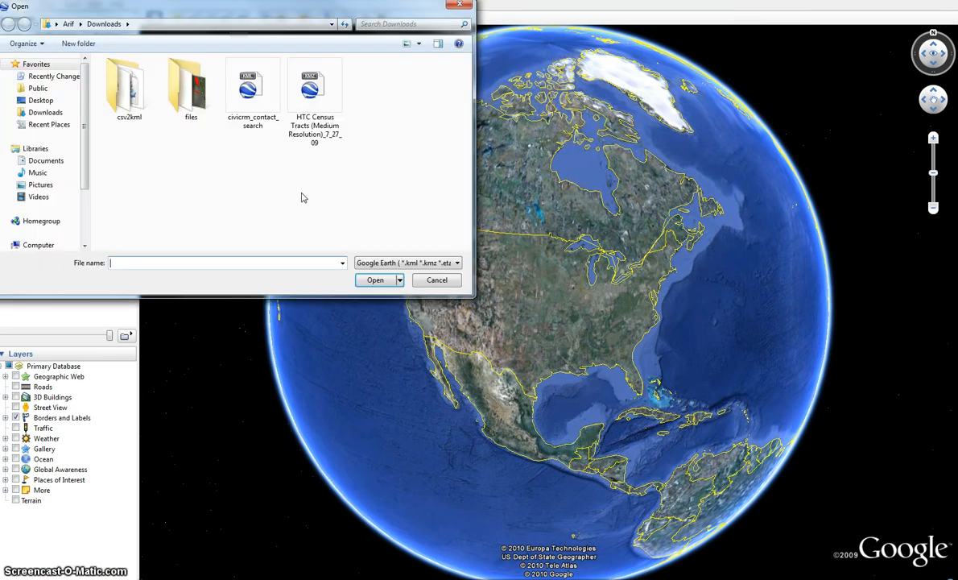
pyautogui.doubleClick(250, 90)
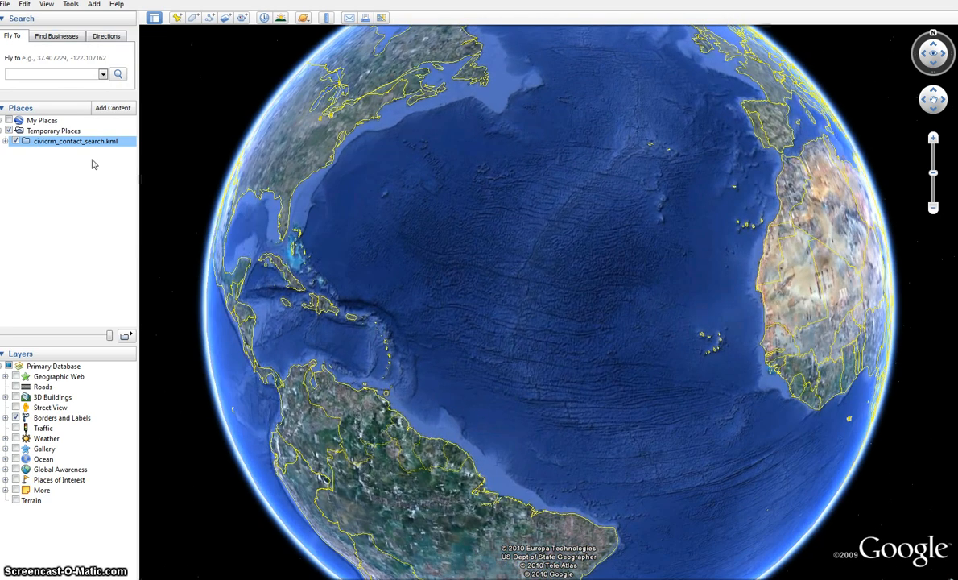
# - Open the HTC Census Tracts (Medium Resolution)_7_27_09 KMZ file from the Downloads folder as well
pyautogui.click(6, 4)
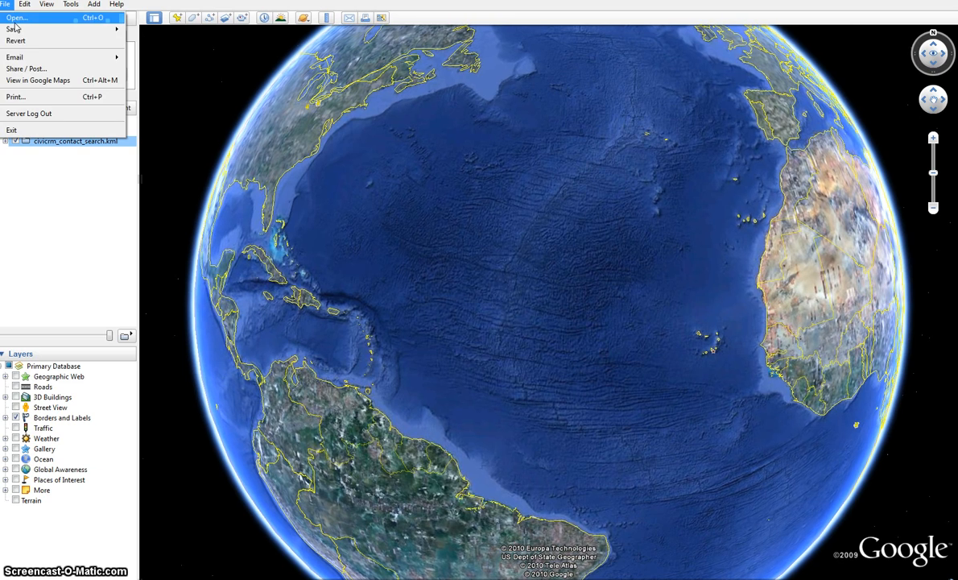
pyautogui.click(18, 20)
pyautogui.doubleClick(311, 95)
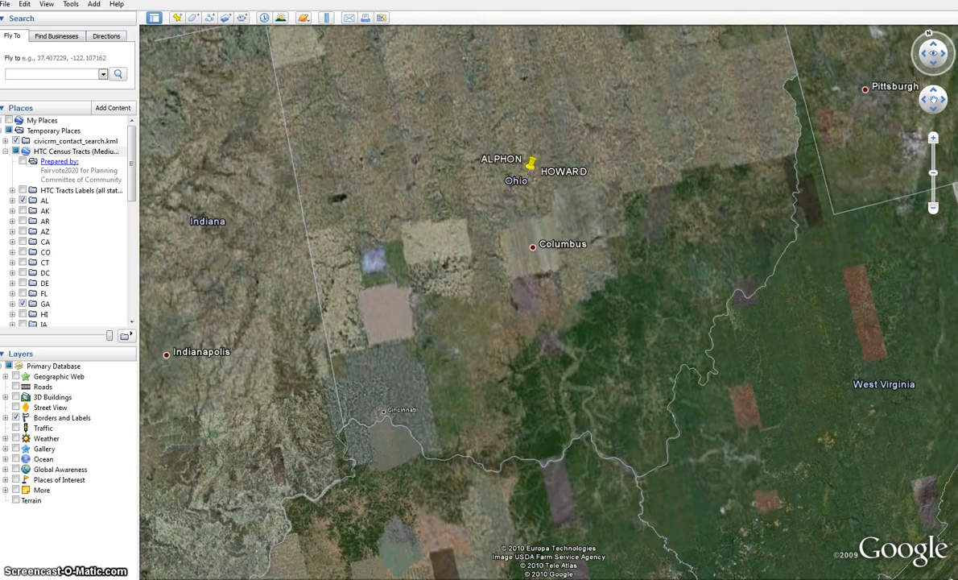
# - Examine the imported contact placemarks up close around Youngstown and Flint Hill in northeastern Ohio
pyautogui.scroll(3, 646, 137)
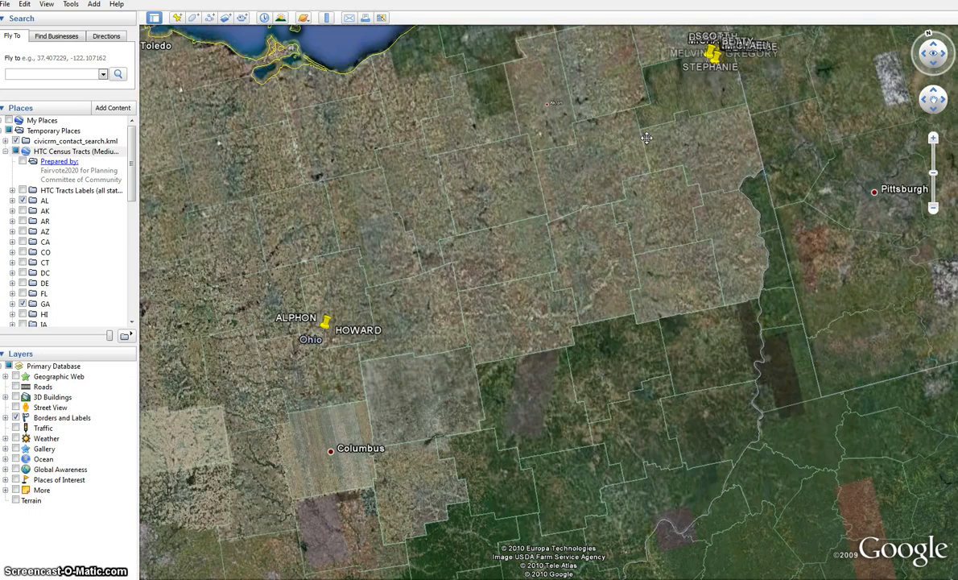
pyautogui.moveTo(646, 138); pyautogui.dragTo(573, 201)
pyautogui.moveTo(624, 135); pyautogui.dragTo(611, 158)
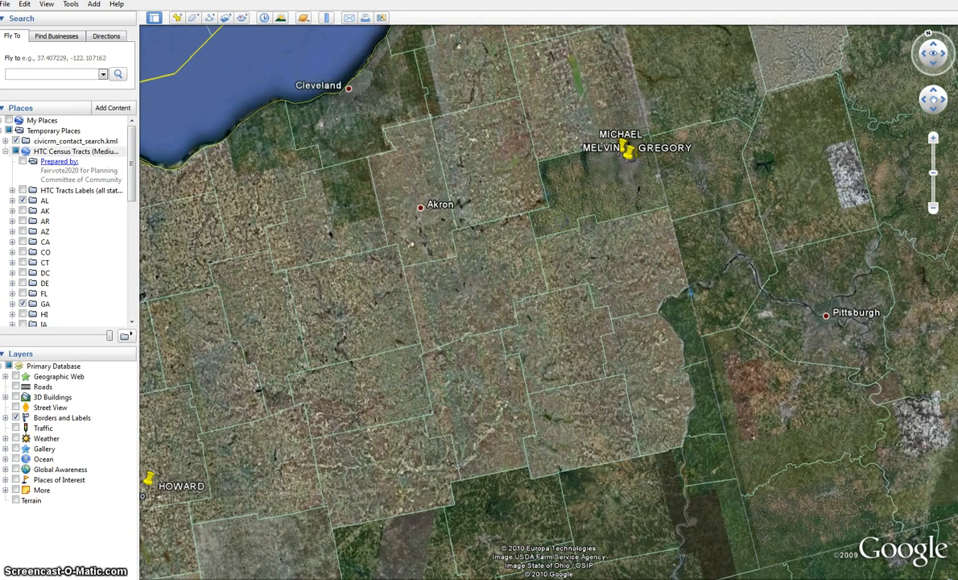
pyautogui.scroll(3, 548, 302)
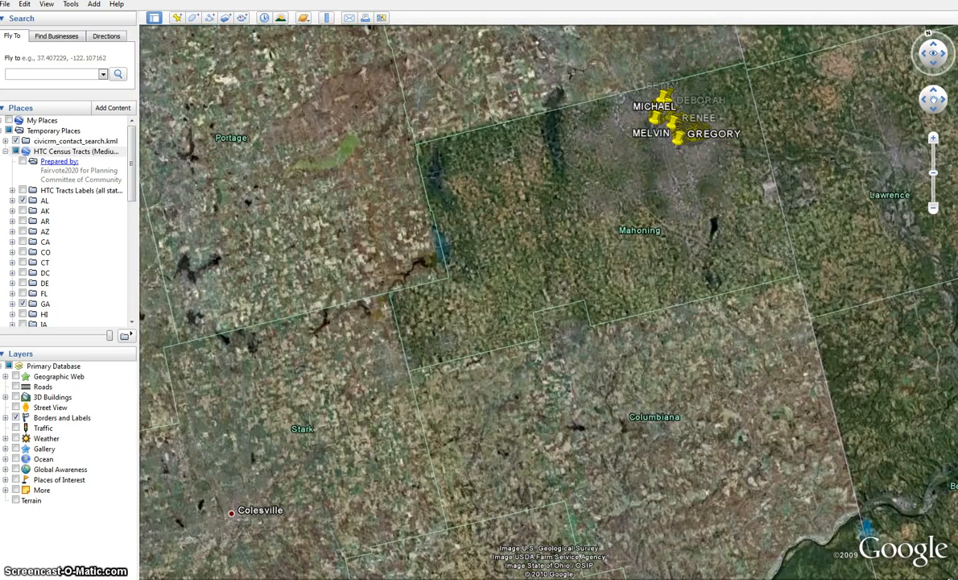
pyautogui.moveTo(663, 151); pyautogui.dragTo(590, 230)
pyautogui.scroll(5, 590, 230)
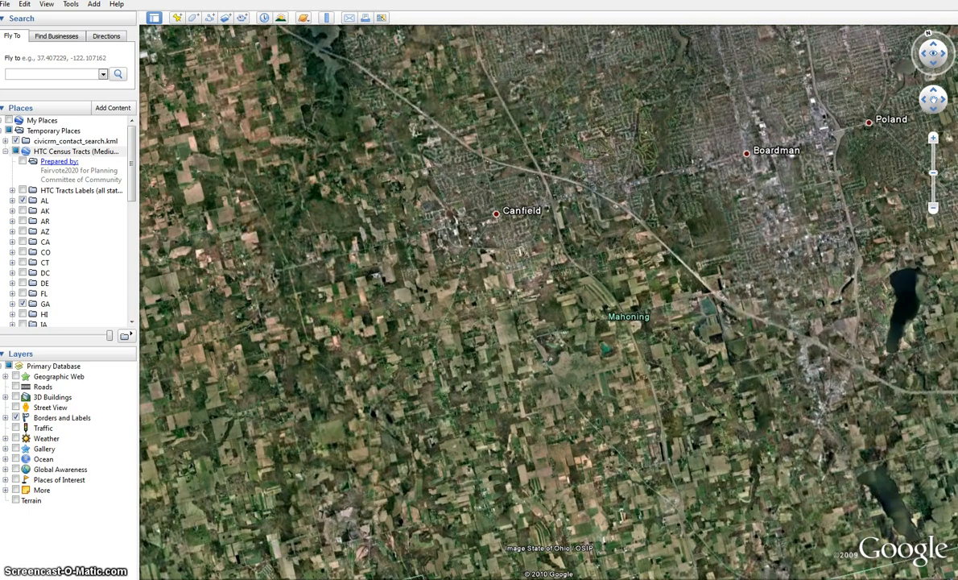
pyautogui.moveTo(662, 89); pyautogui.dragTo(566, 228)
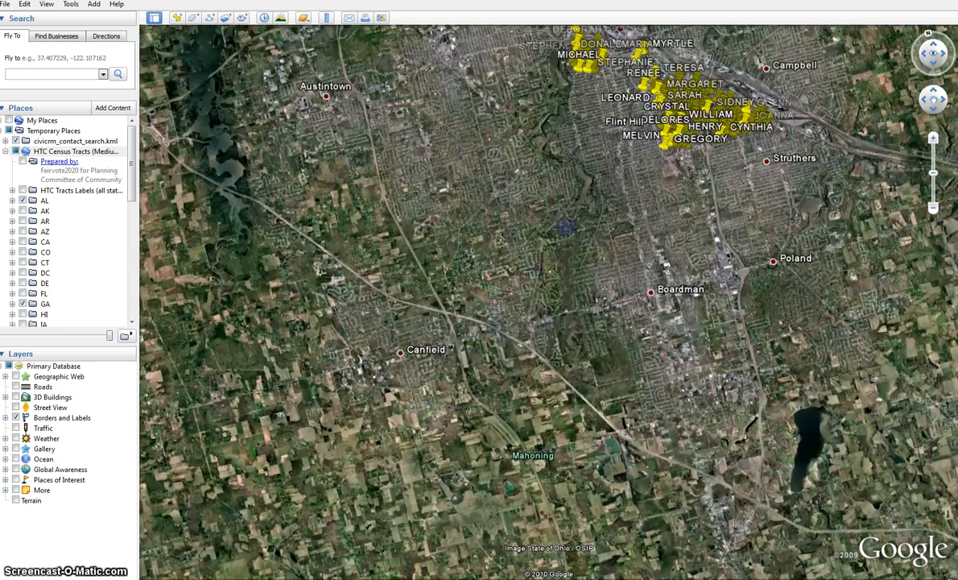
pyautogui.scroll(4, 602, 168)
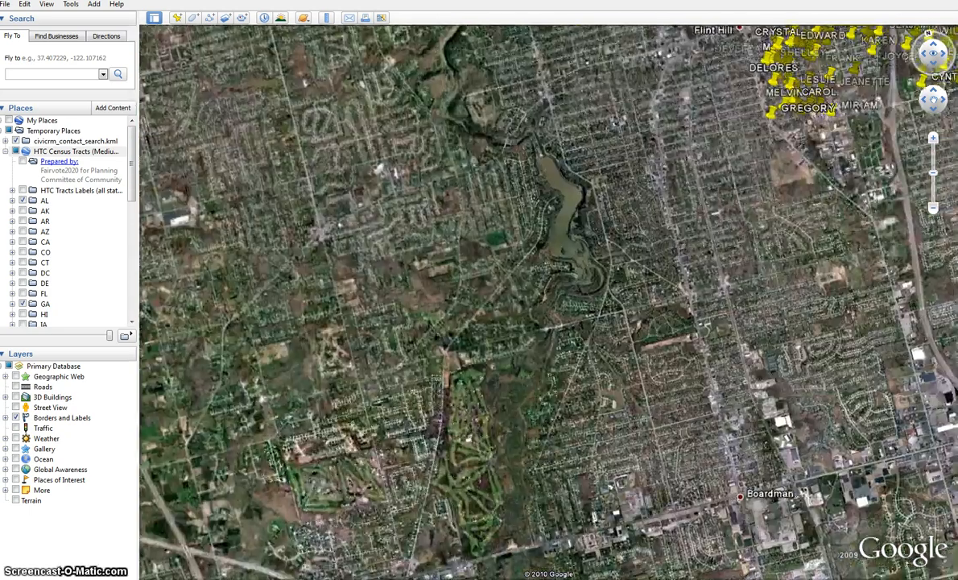
pyautogui.moveTo(643, 100); pyautogui.dragTo(560, 235)
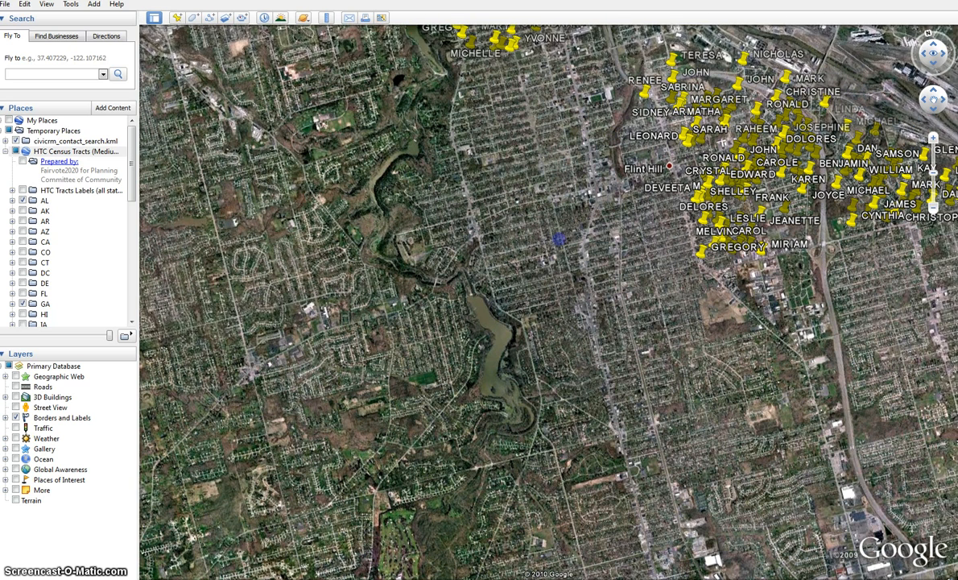
pyautogui.moveTo(614, 88); pyautogui.dragTo(470, 222)
pyautogui.moveTo(513, 152); pyautogui.dragTo(482, 195)
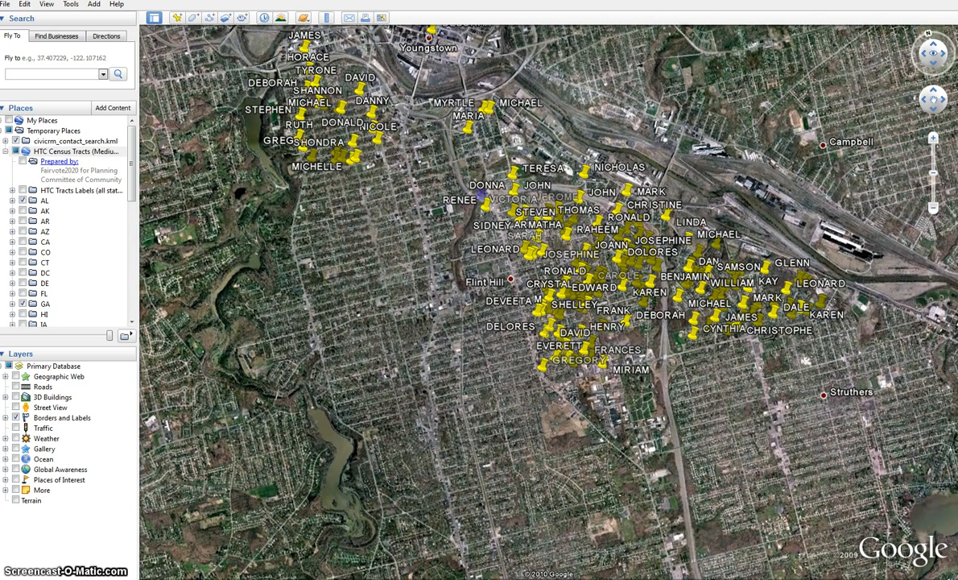
# - Hide the AL, GA and MS folders of the HTC Census Tracts layer
pyautogui.click(23, 199)
pyautogui.scroll(-2, 25, 205)
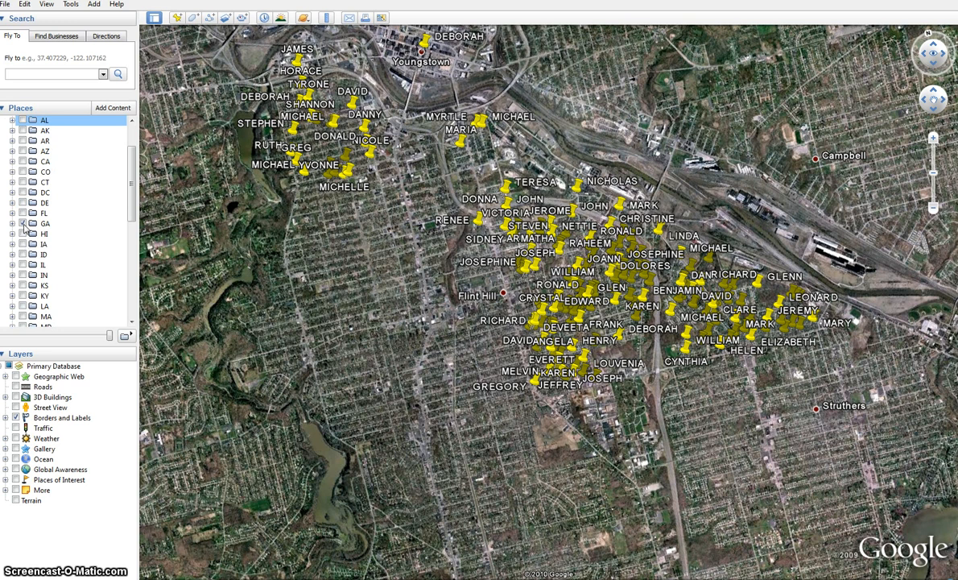
pyautogui.click(25, 225)
pyautogui.scroll(-5, 25, 228)
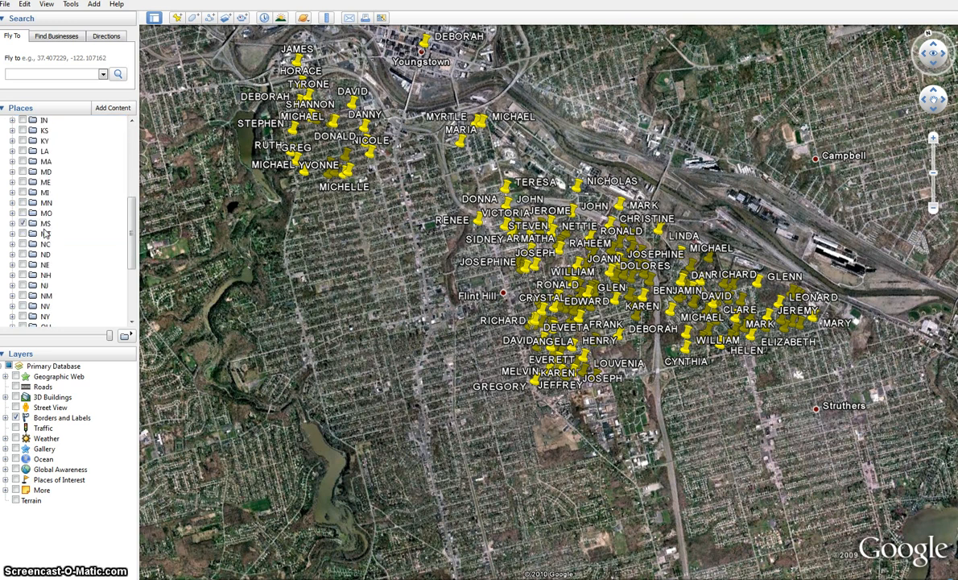
pyautogui.click(30, 212)
pyautogui.scroll(-4, 32, 216)
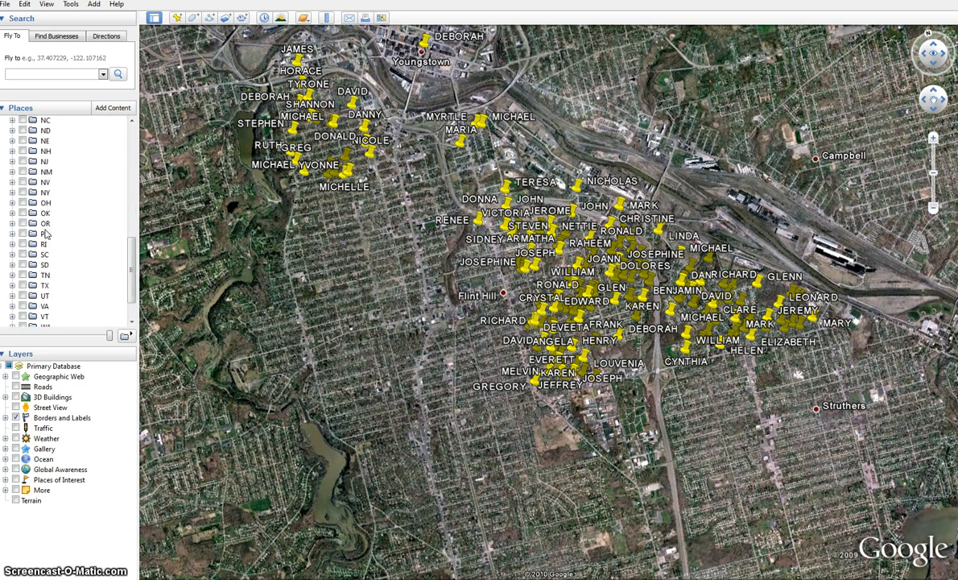
# - Show the OH folder of the HTC Census Tracts and compare its tracts with the contact placemarks around Youngstown
pyautogui.click(23, 202)
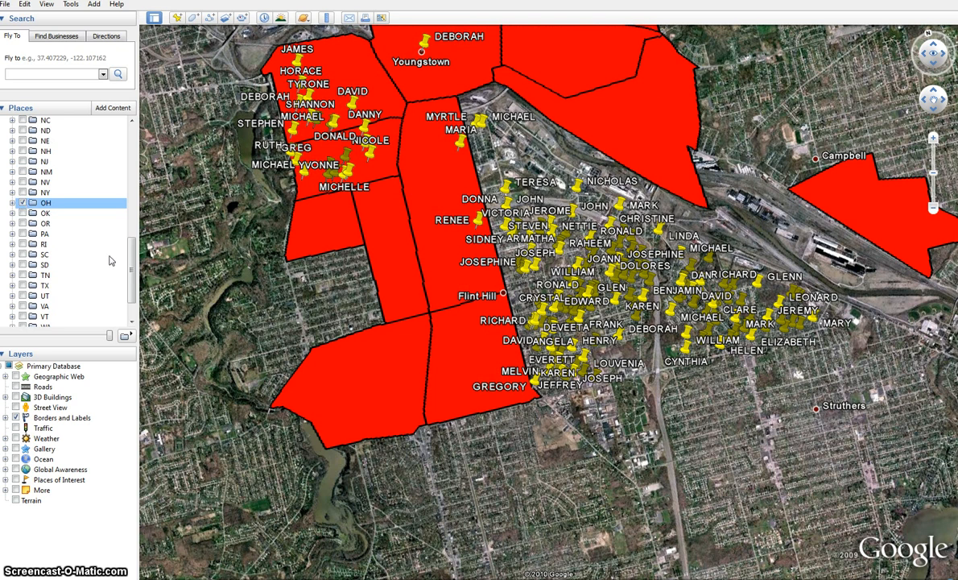
pyautogui.scroll(1, 341, 211)
pyautogui.moveTo(341, 211); pyautogui.dragTo(427, 378)
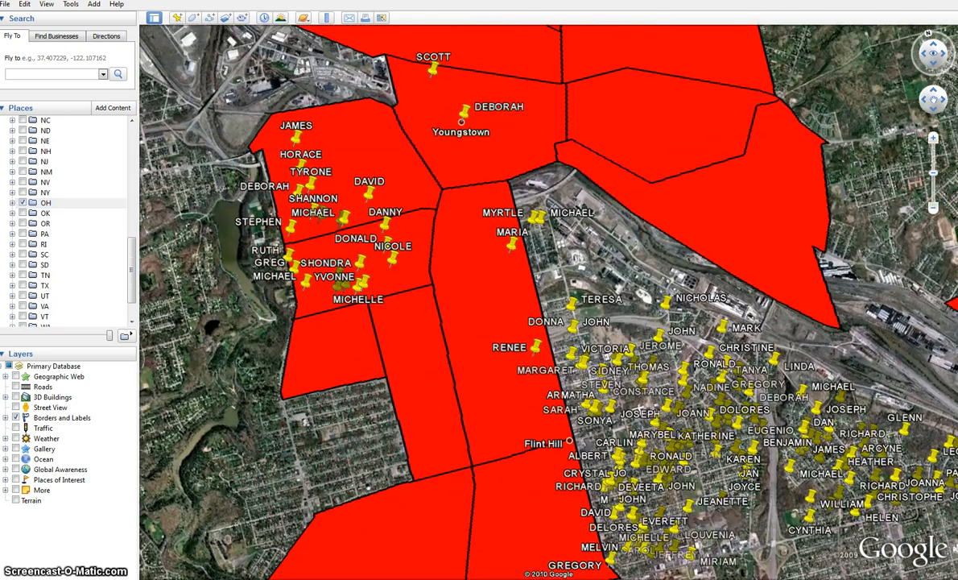
pyautogui.scroll(1, 427, 379)
pyautogui.scroll(-3, 523, 342)
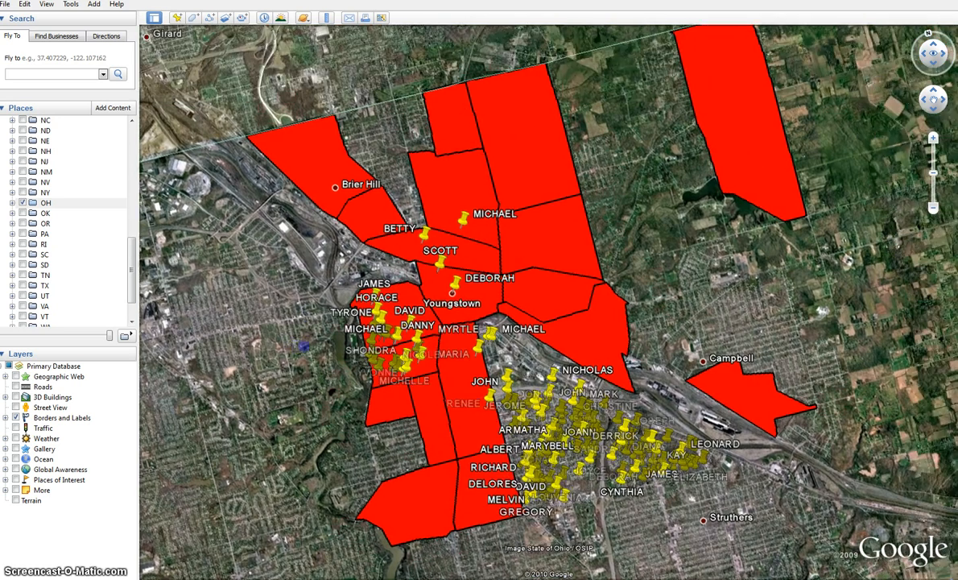
pyautogui.moveTo(319, 274); pyautogui.dragTo(275, 319)
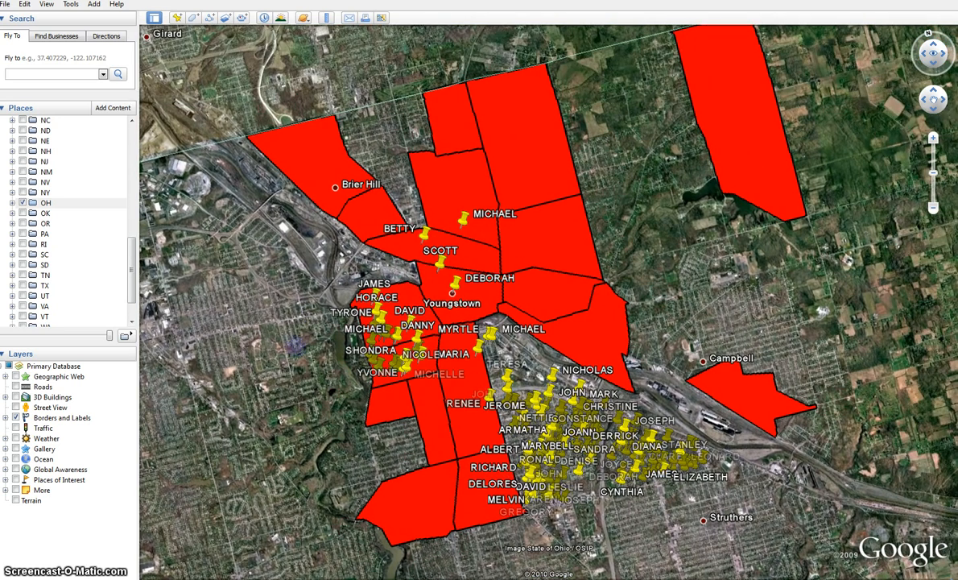